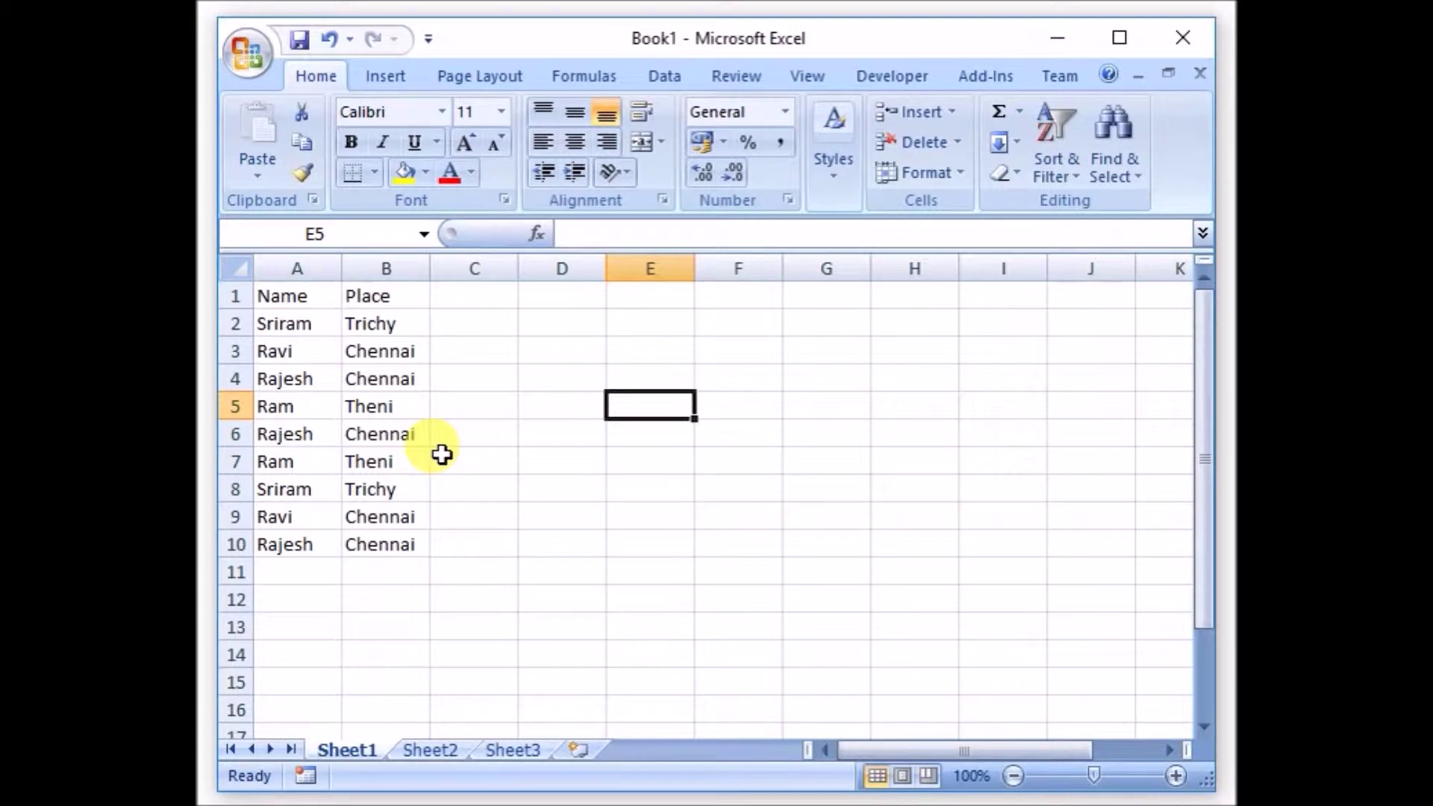
# Select the Name/Place list in A1:B10 and list all cells containing 'trichy'
pyautogui.moveTo(288, 297); pyautogui.dragTo(417, 544)
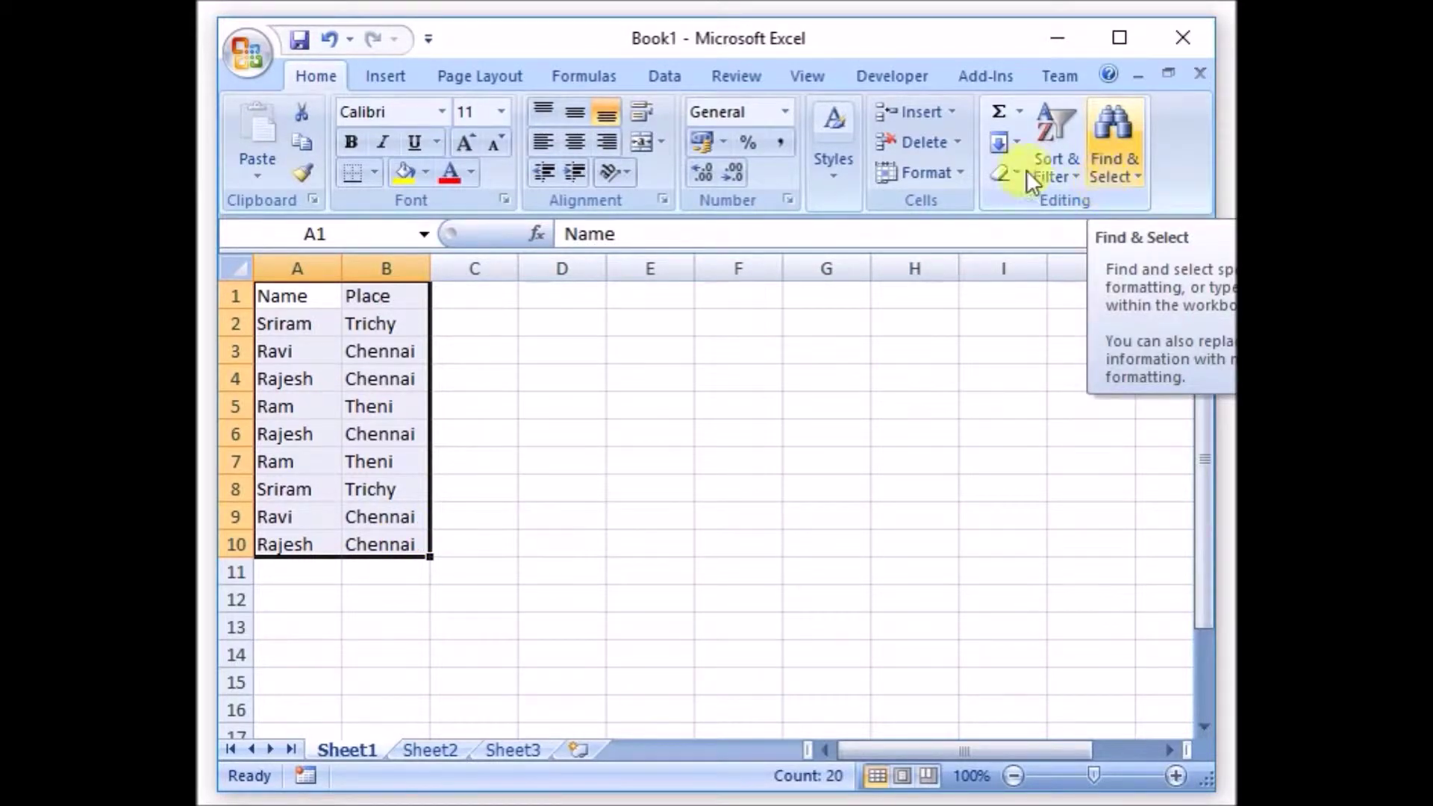
pyautogui.click(1127, 179)
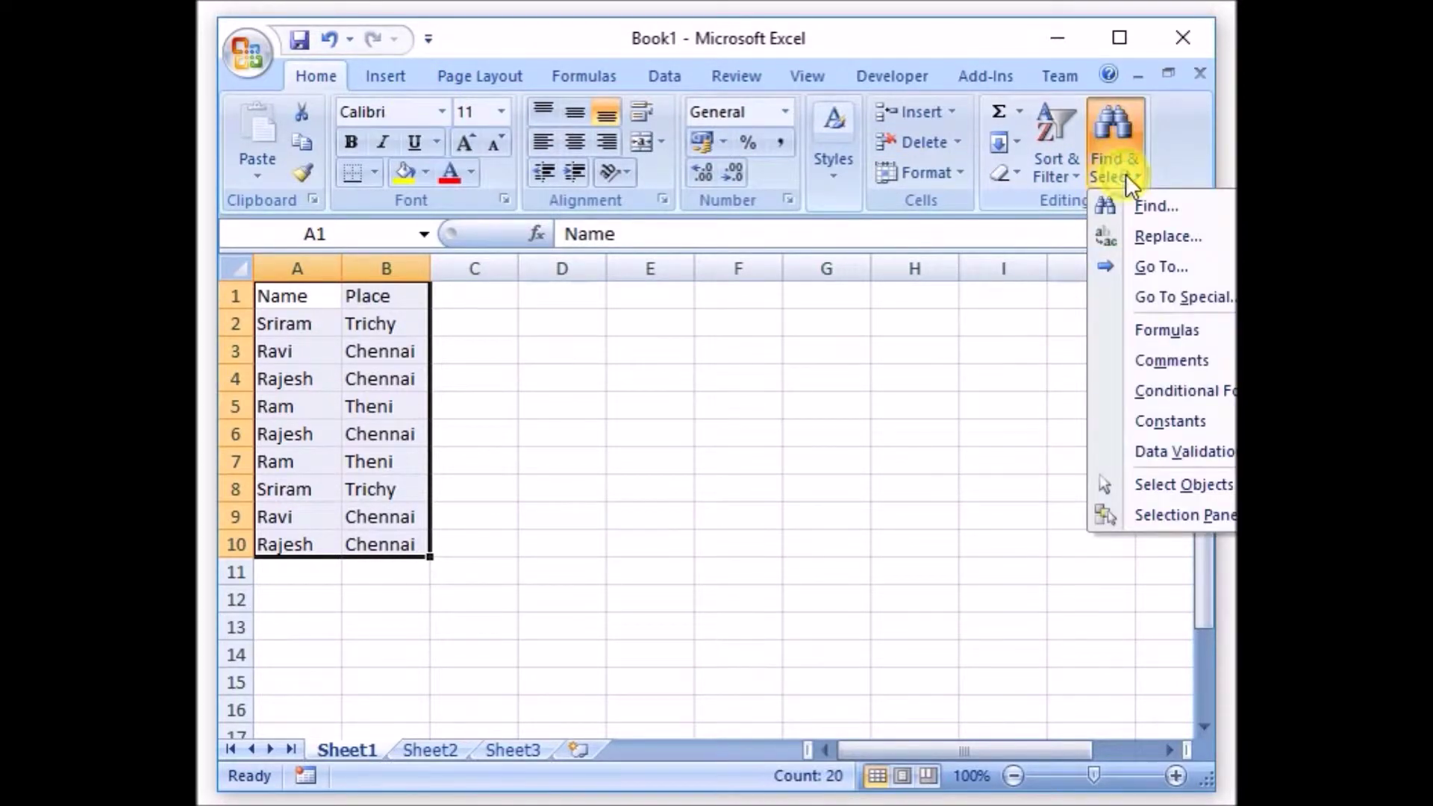
pyautogui.click(1146, 209)
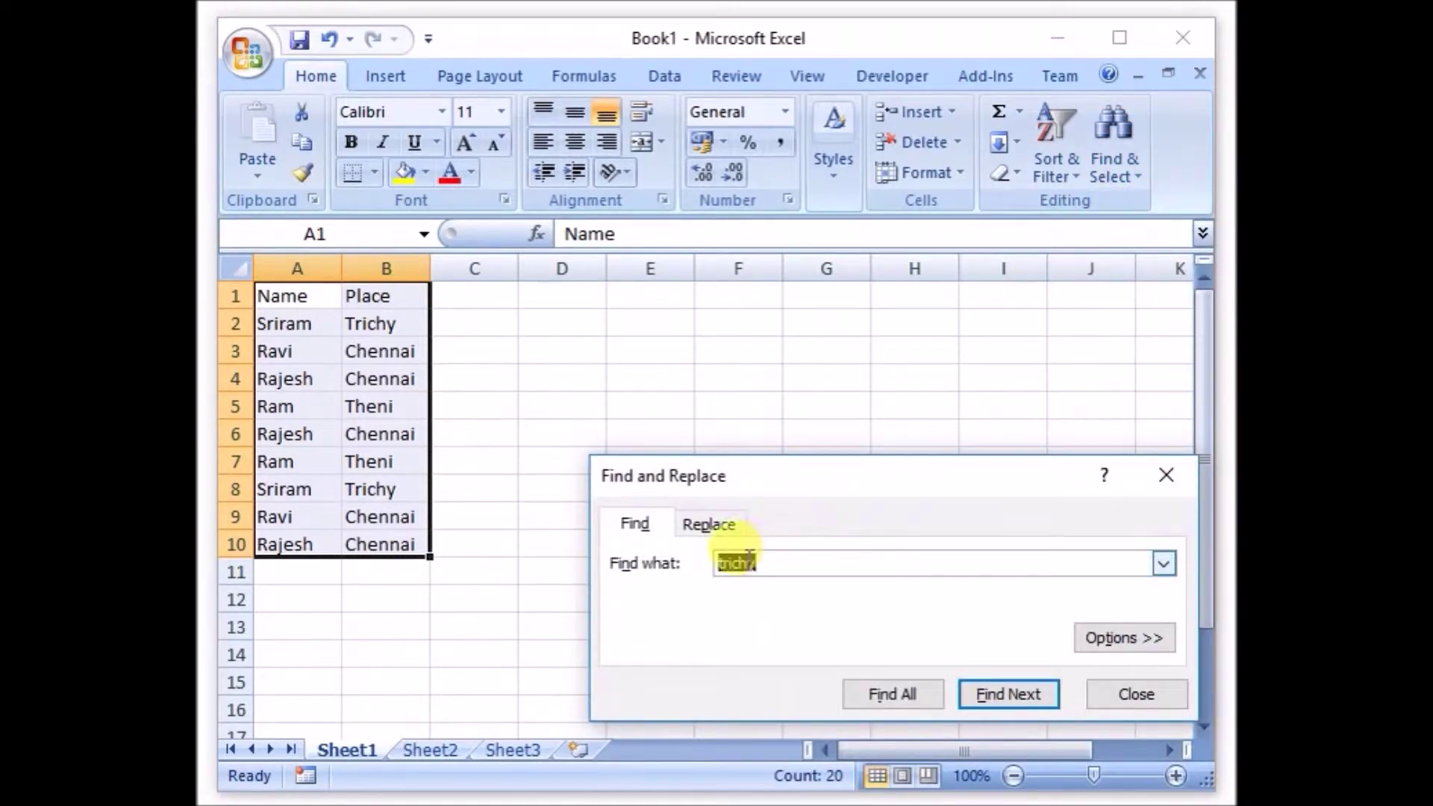
pyautogui.click(911, 688)
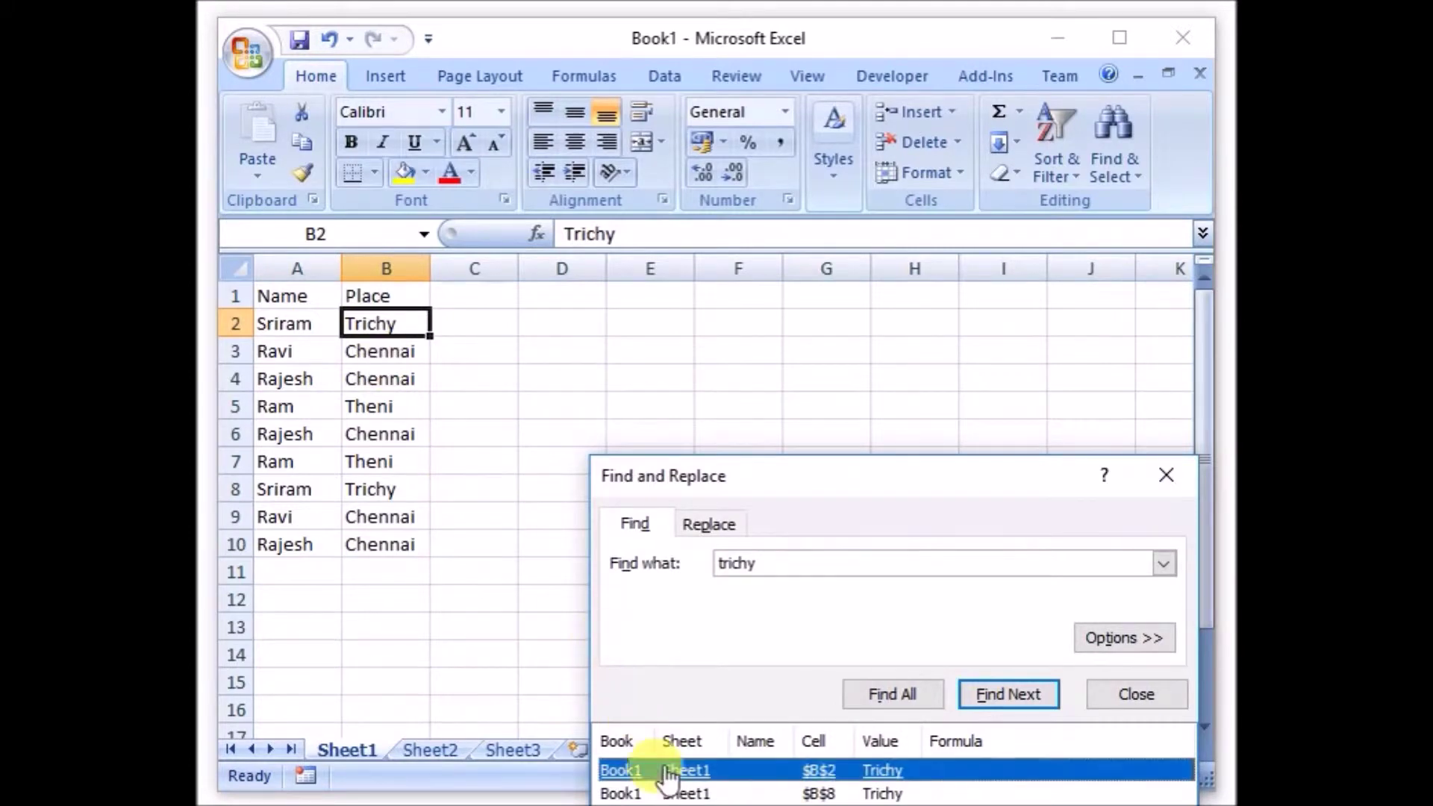
# Step between the Trichy matches in B2 and B8, then close the search
pyautogui.click(679, 794)
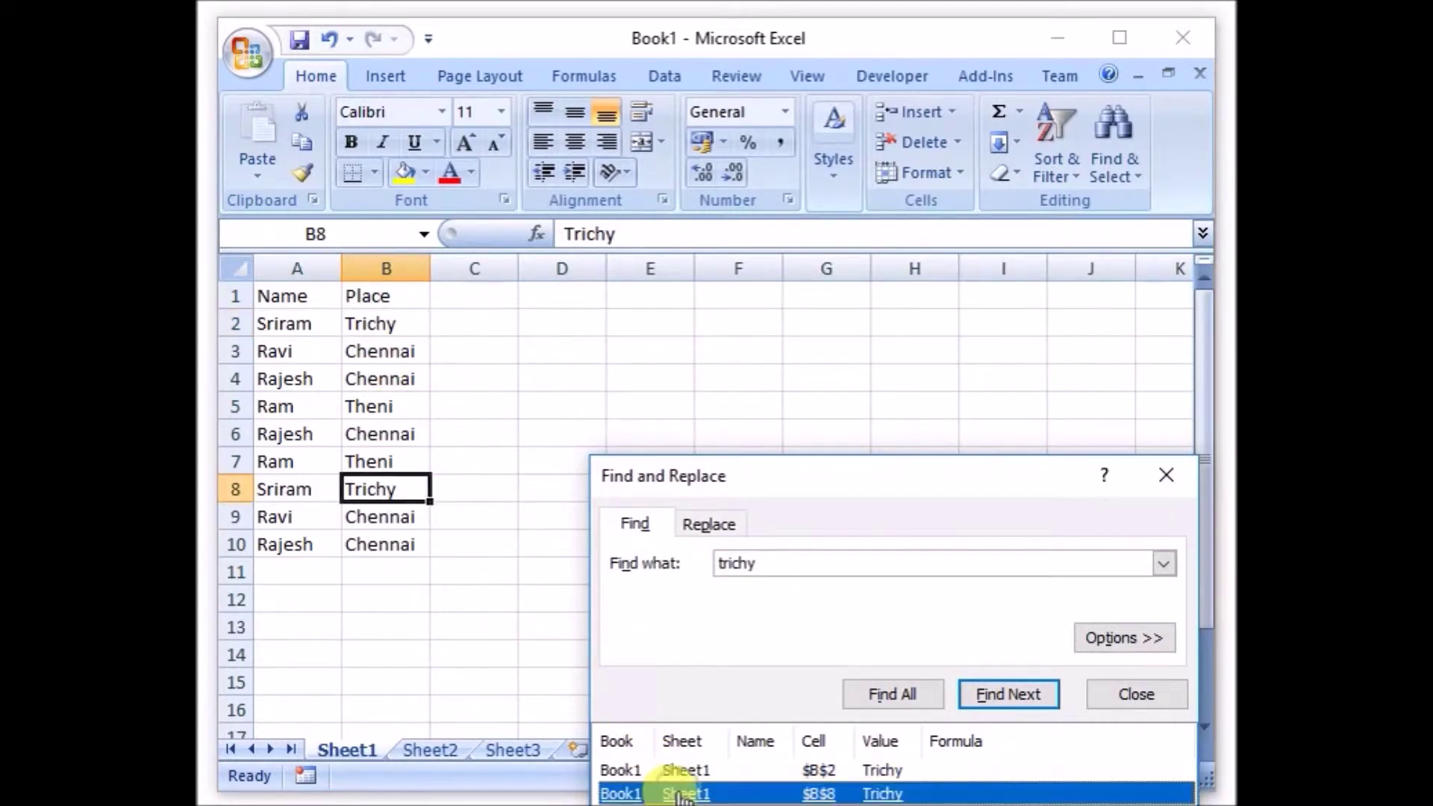
pyautogui.click(685, 773)
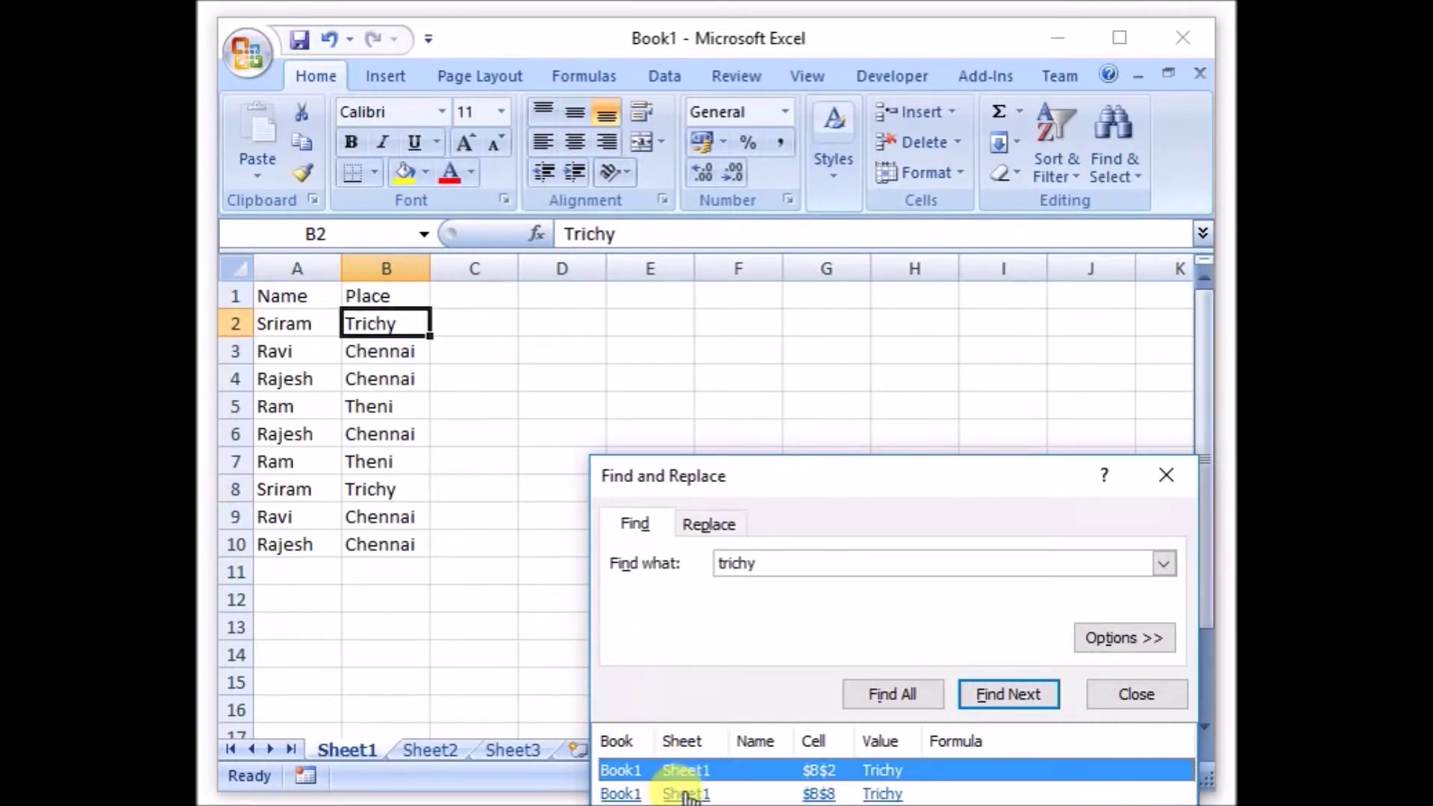
pyautogui.click(682, 793)
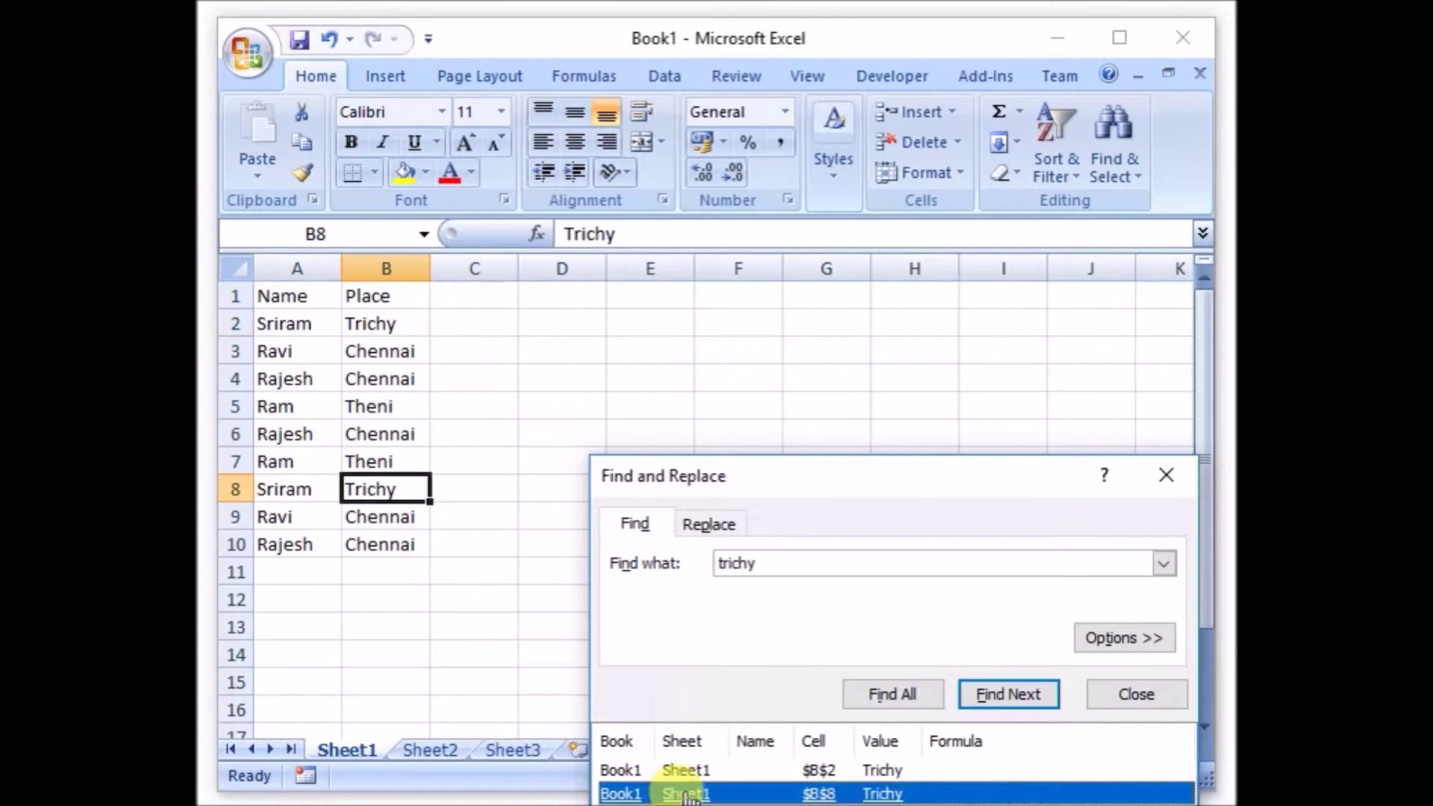
pyautogui.click(979, 692)
pyautogui.click(979, 692)
pyautogui.click(979, 692)
pyautogui.click(979, 692)
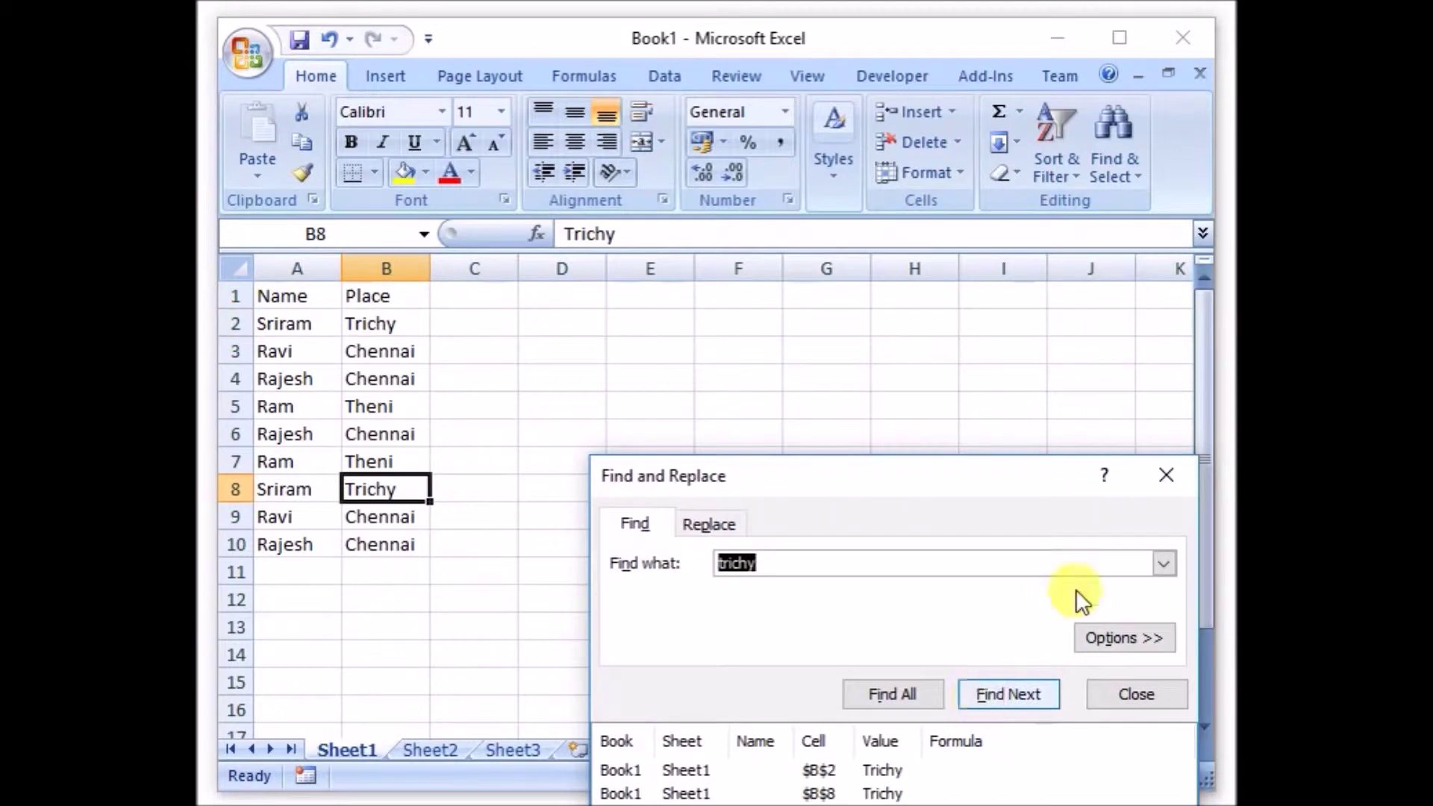
pyautogui.click(1164, 475)
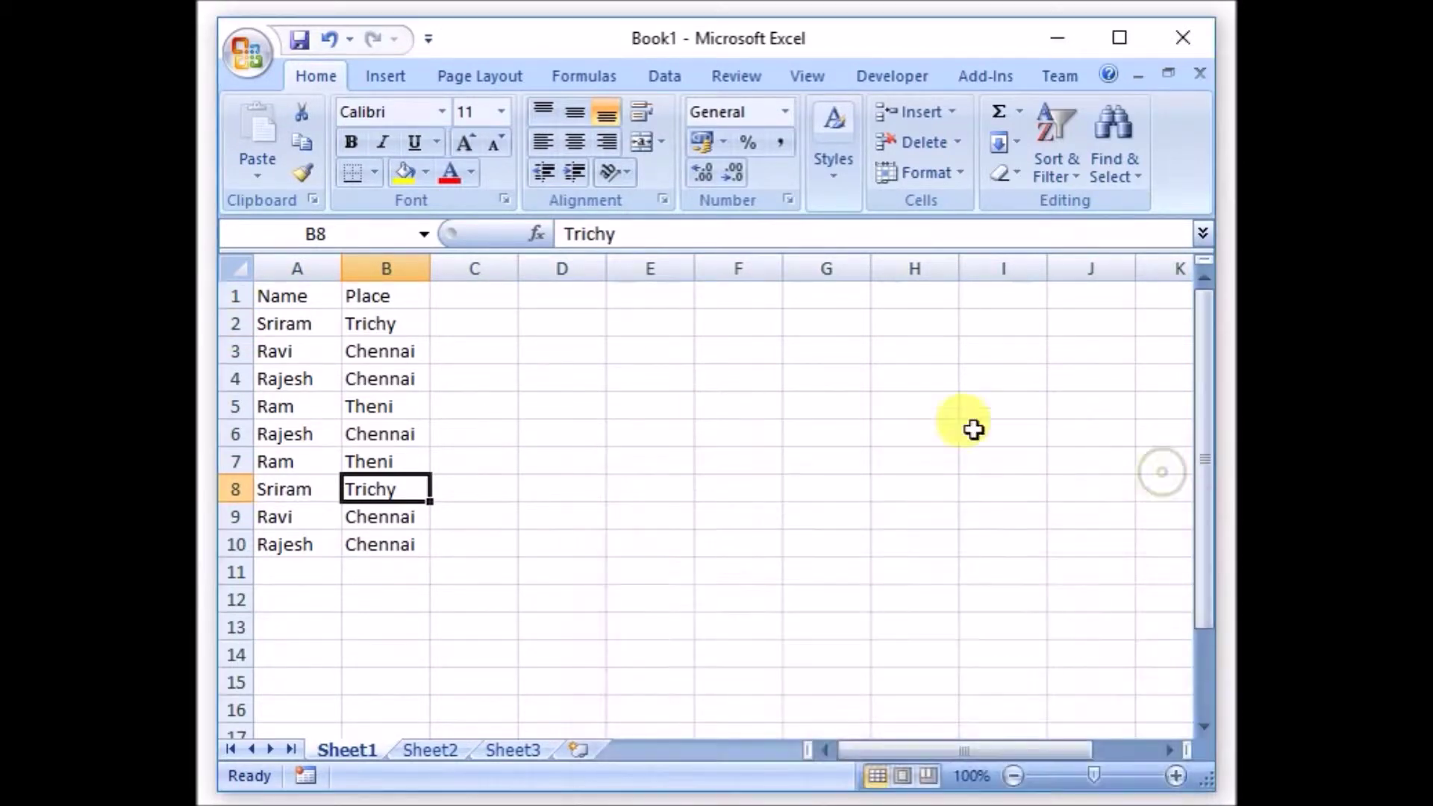
pyautogui.click(698, 377)
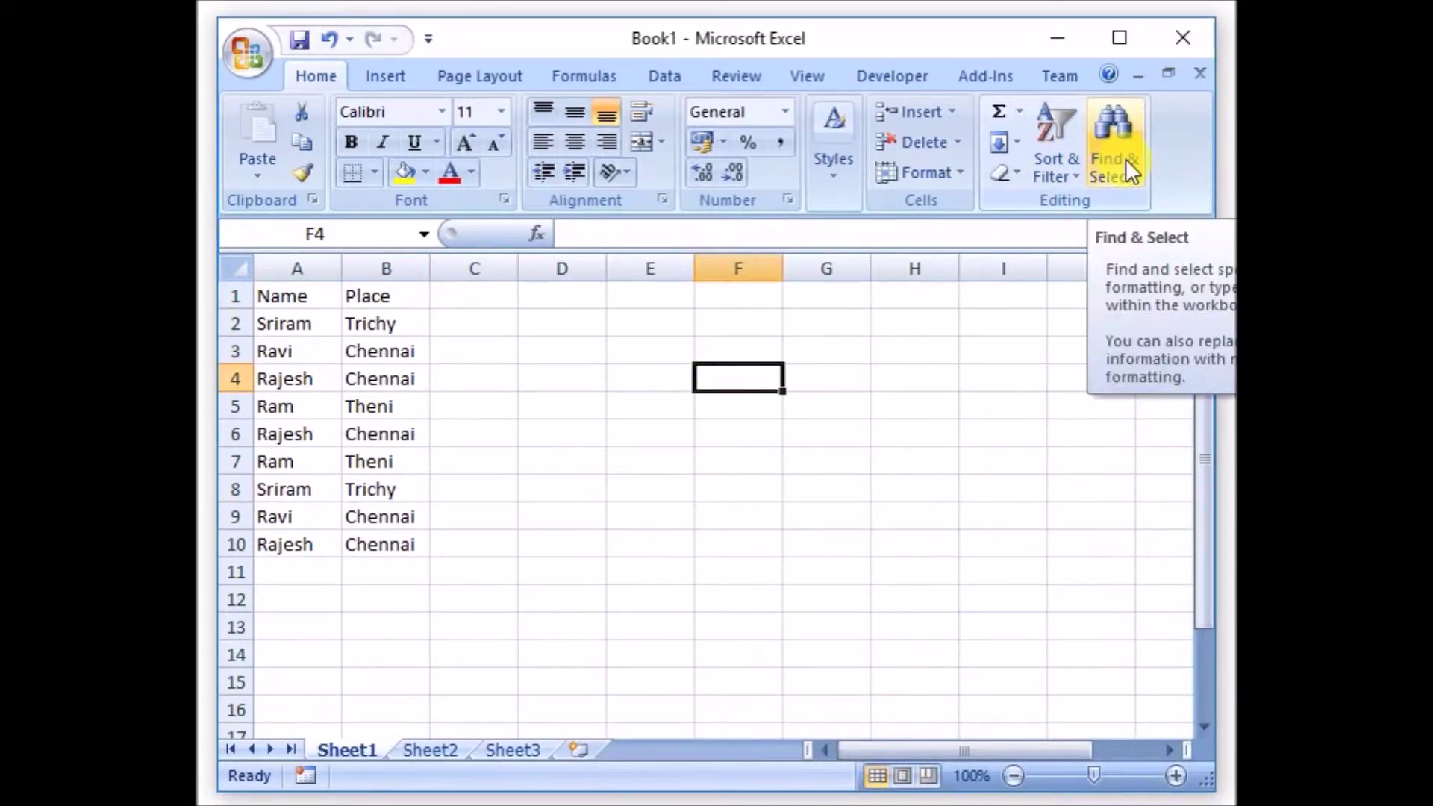
pyautogui.click(452, 382)
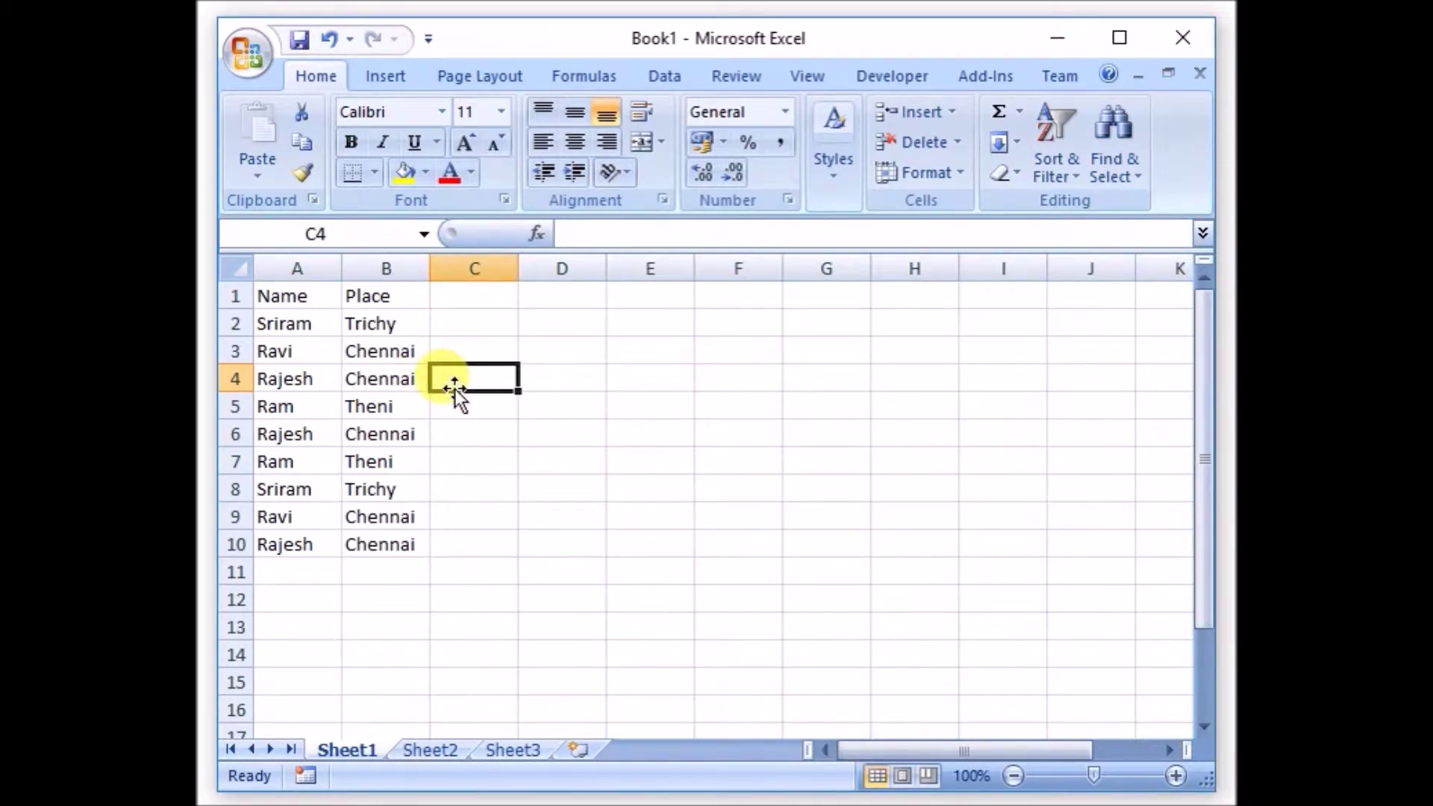
pyautogui.hotkey('ctrl', 'f')
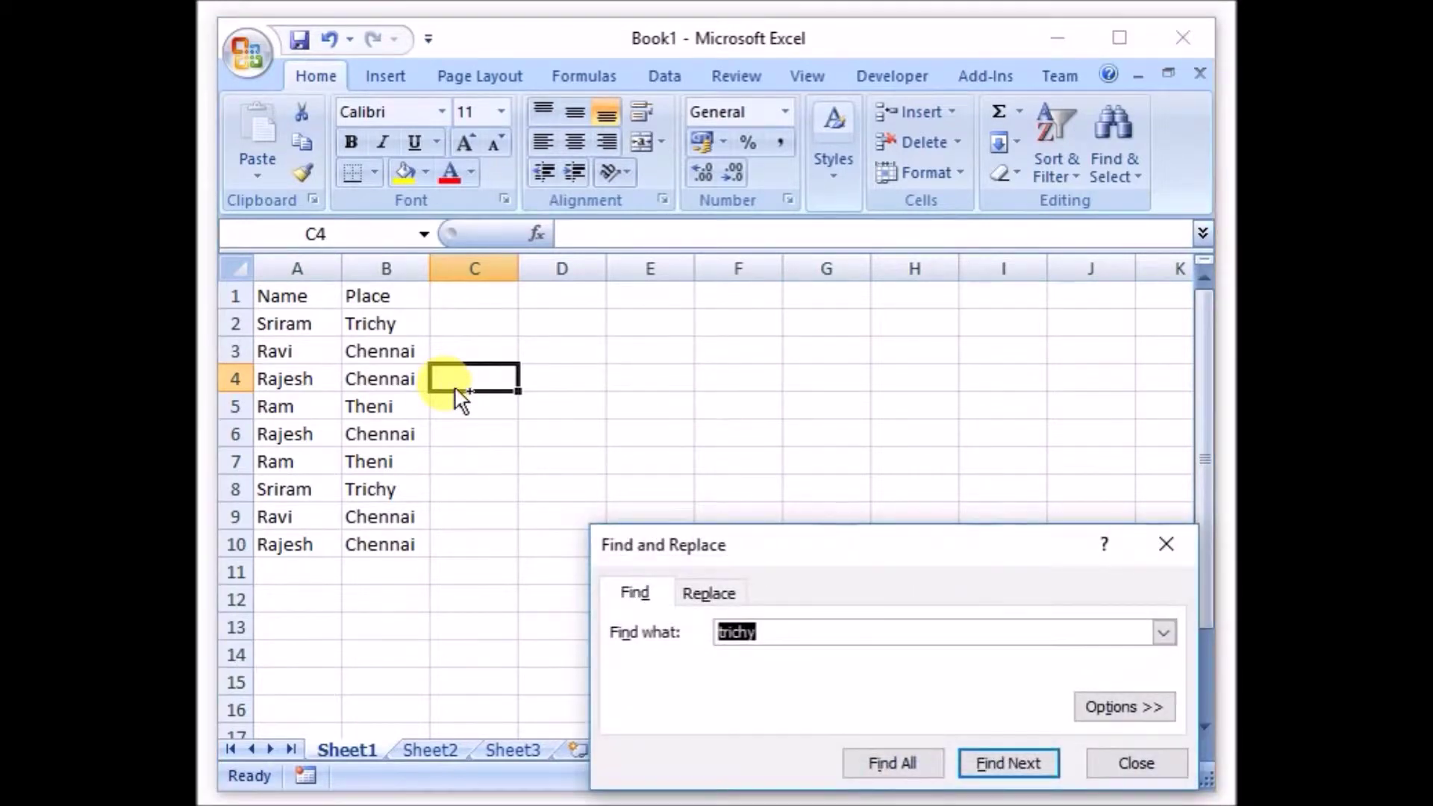
pyautogui.moveTo(751, 546); pyautogui.dragTo(700, 344)
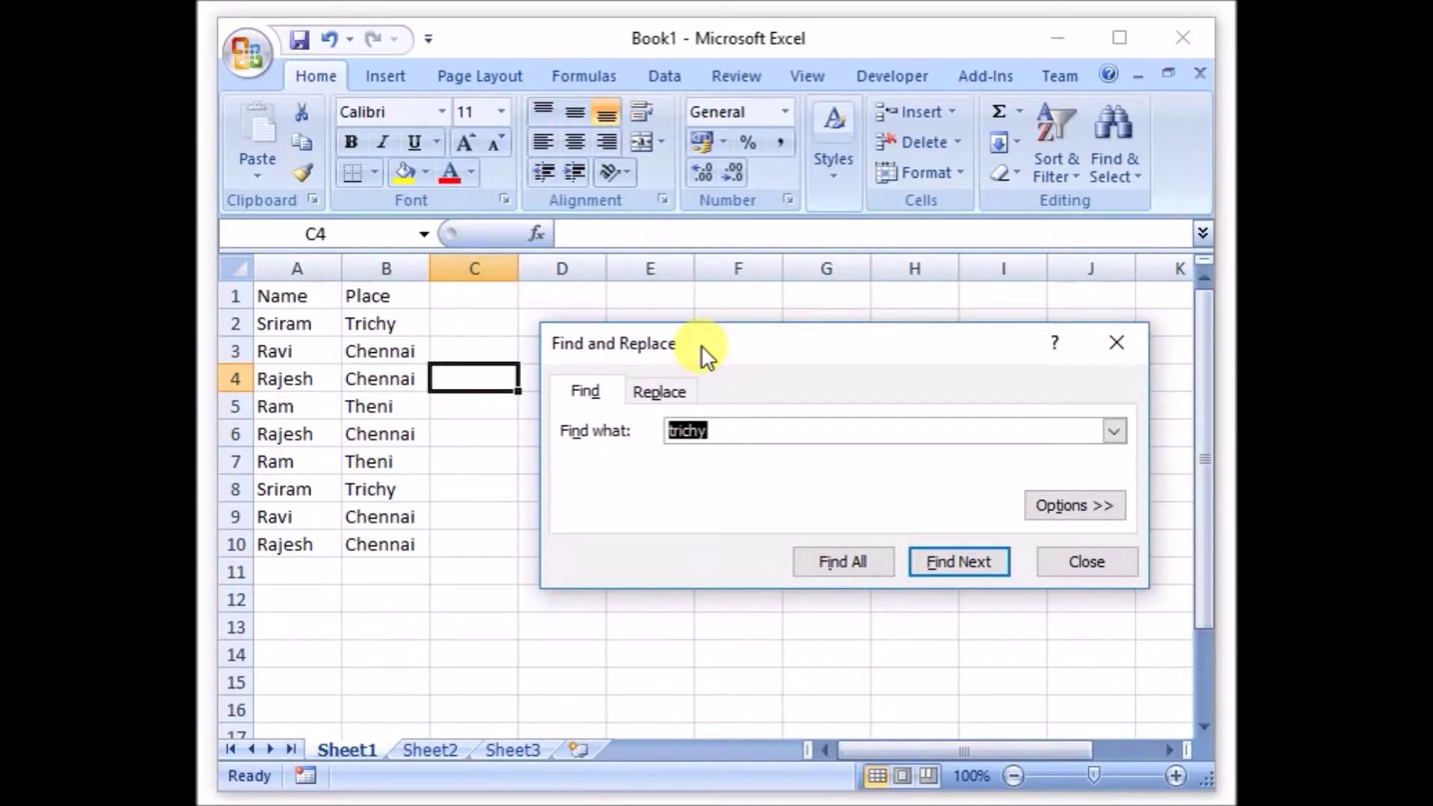
pyautogui.click(1116, 342)
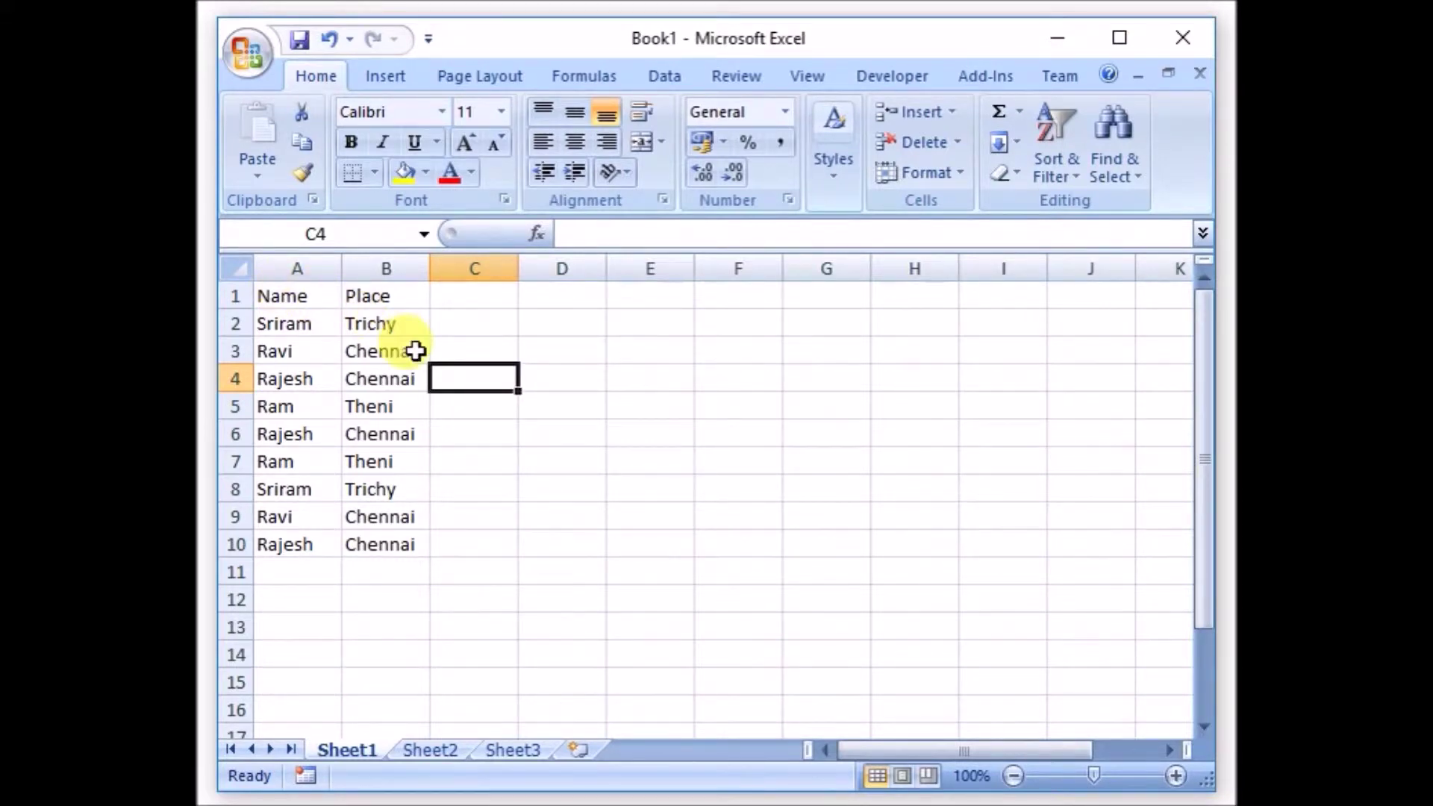
# Start a Replace with 'trichy' as the search term and 'xxxx' as the replacement
pyautogui.click(1120, 163)
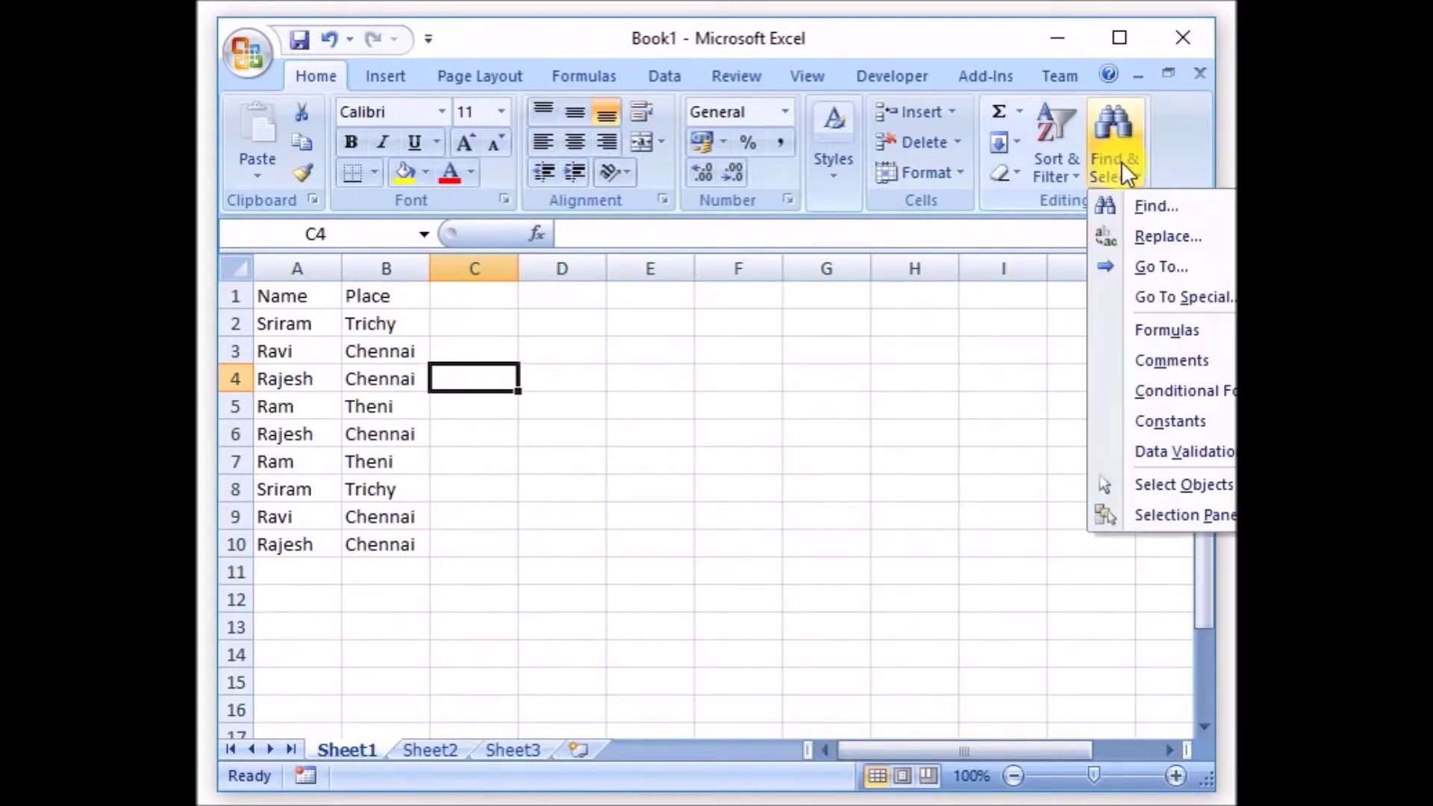
pyautogui.click(1148, 234)
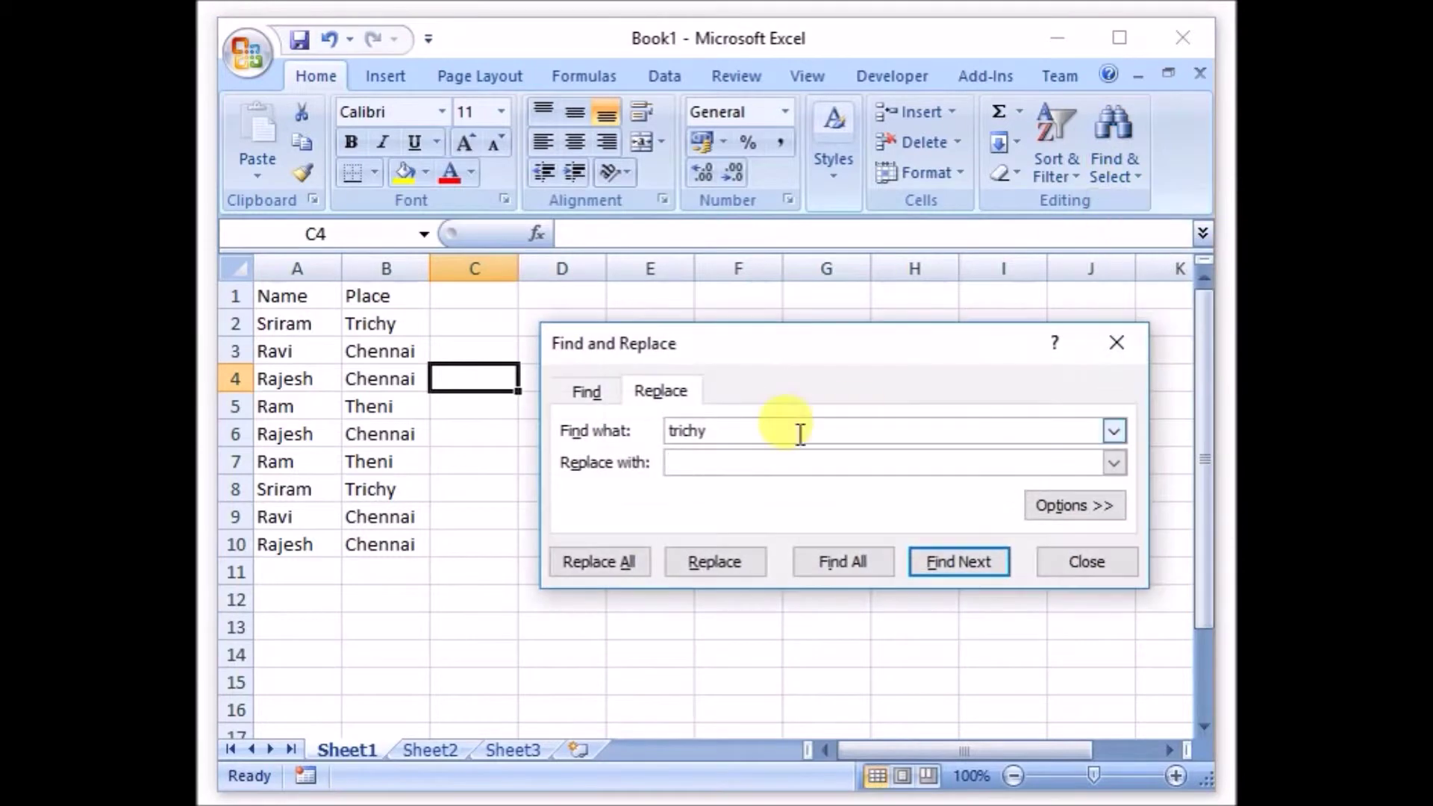
pyautogui.moveTo(740, 431); pyautogui.dragTo(642, 430)
pyautogui.click(693, 462)
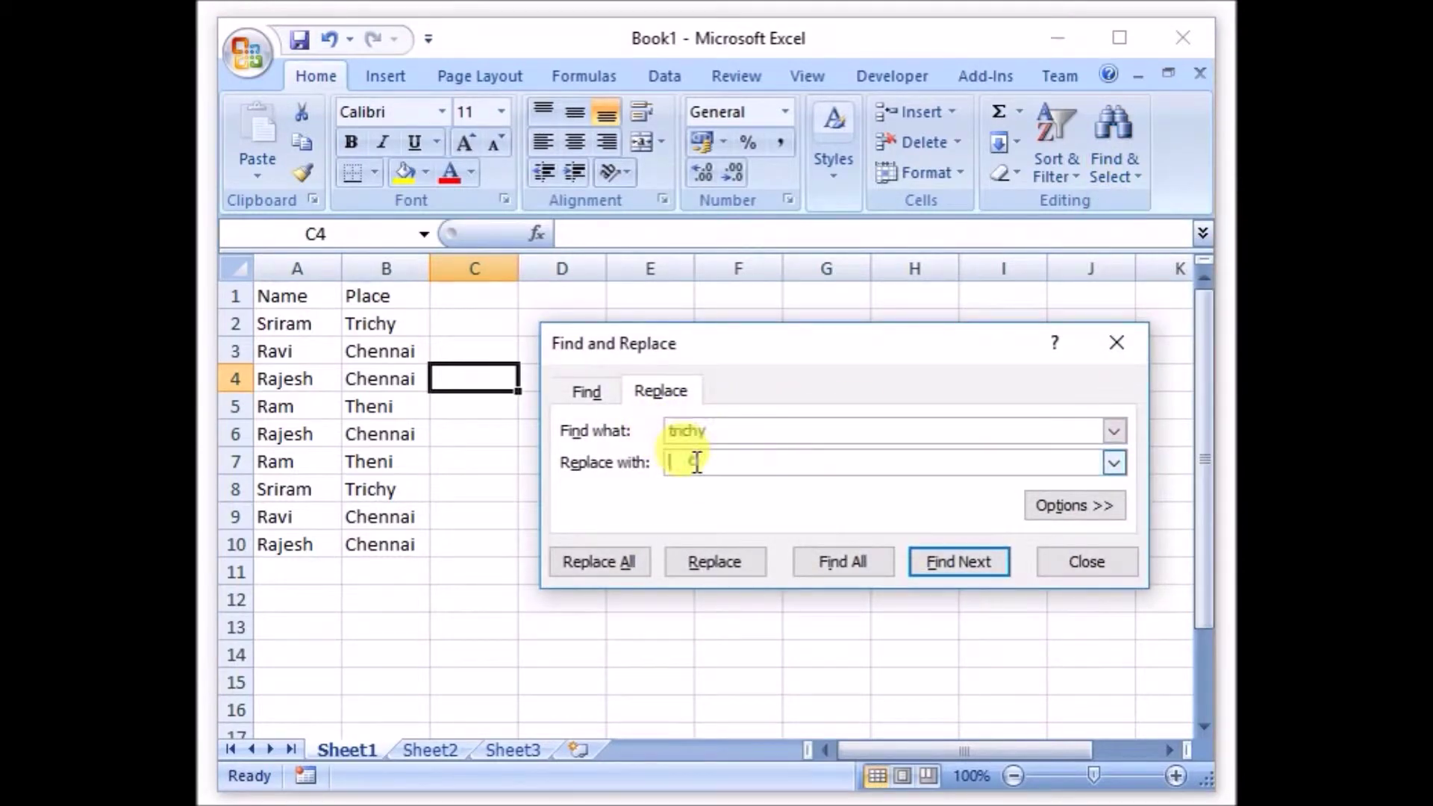
pyautogui.write('xxxx')
pyautogui.press('Tab')
# Check both the 'trichy' and 'xxxx' terms, then replace all occurrences at once
pyautogui.click(694, 463)
pyautogui.moveTo(715, 422); pyautogui.dragTo(660, 424)
pyautogui.moveTo(744, 463); pyautogui.dragTo(640, 460)
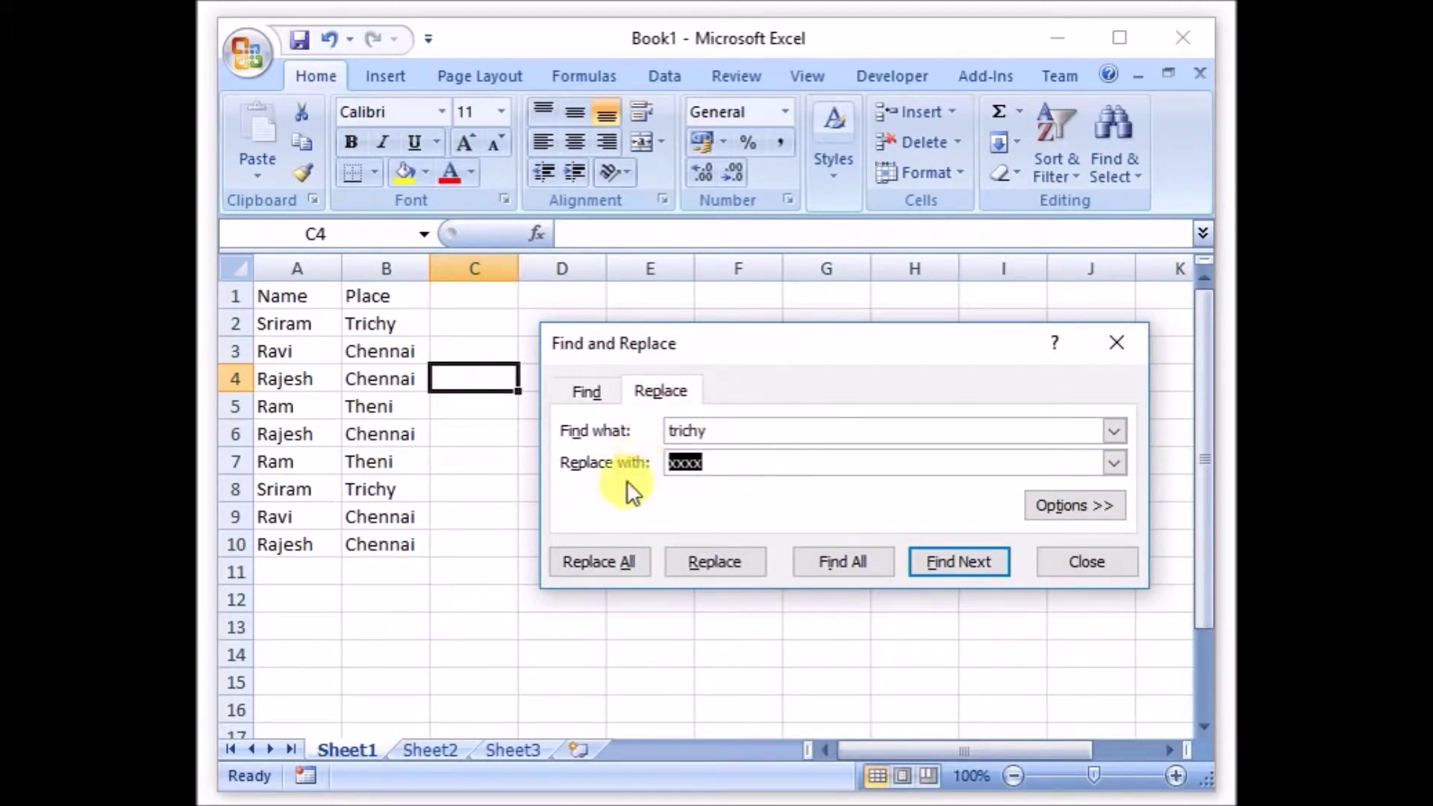
pyautogui.click(590, 565)
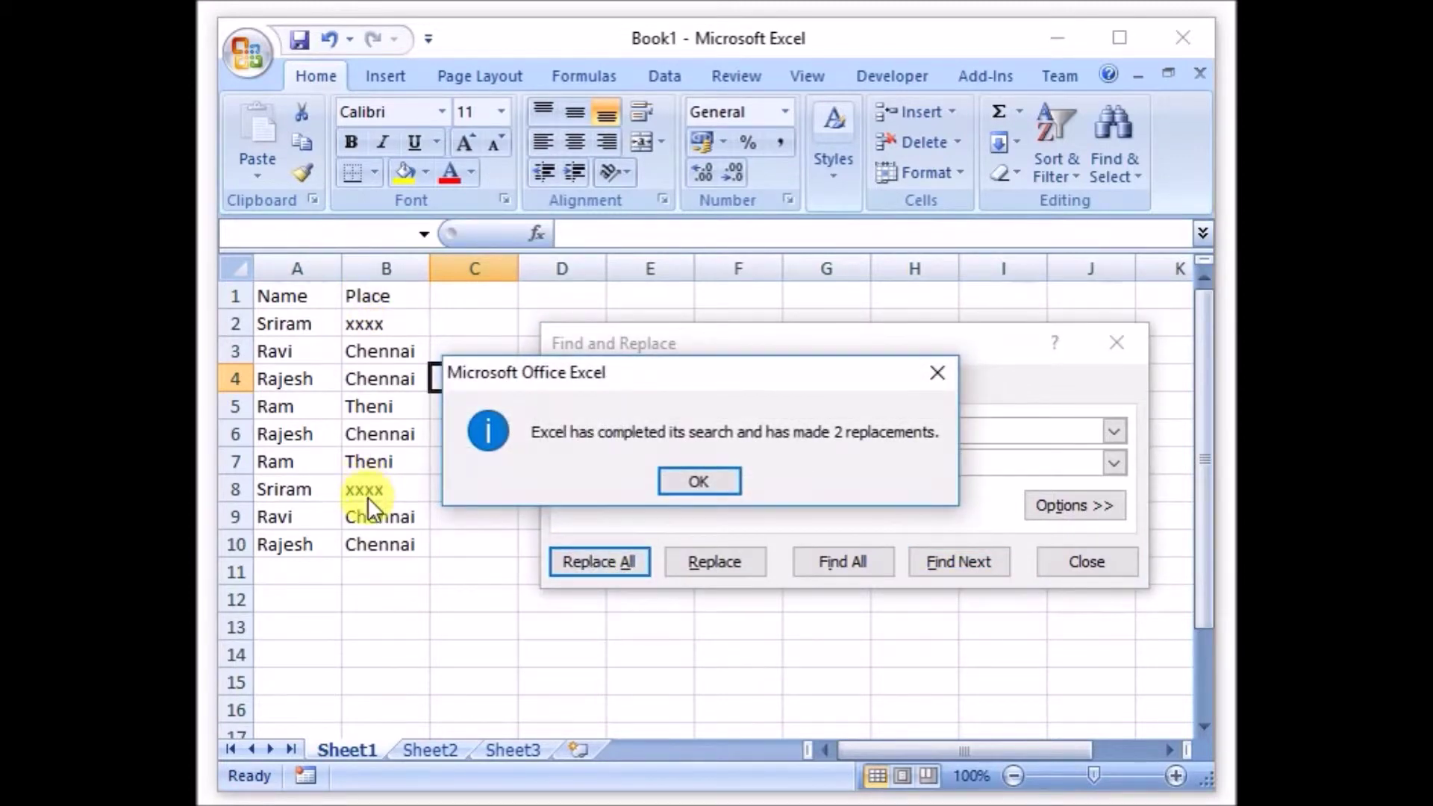
# Acknowledge the 2 replacements made, close the Replace window, and select cell D8
pyautogui.click(686, 476)
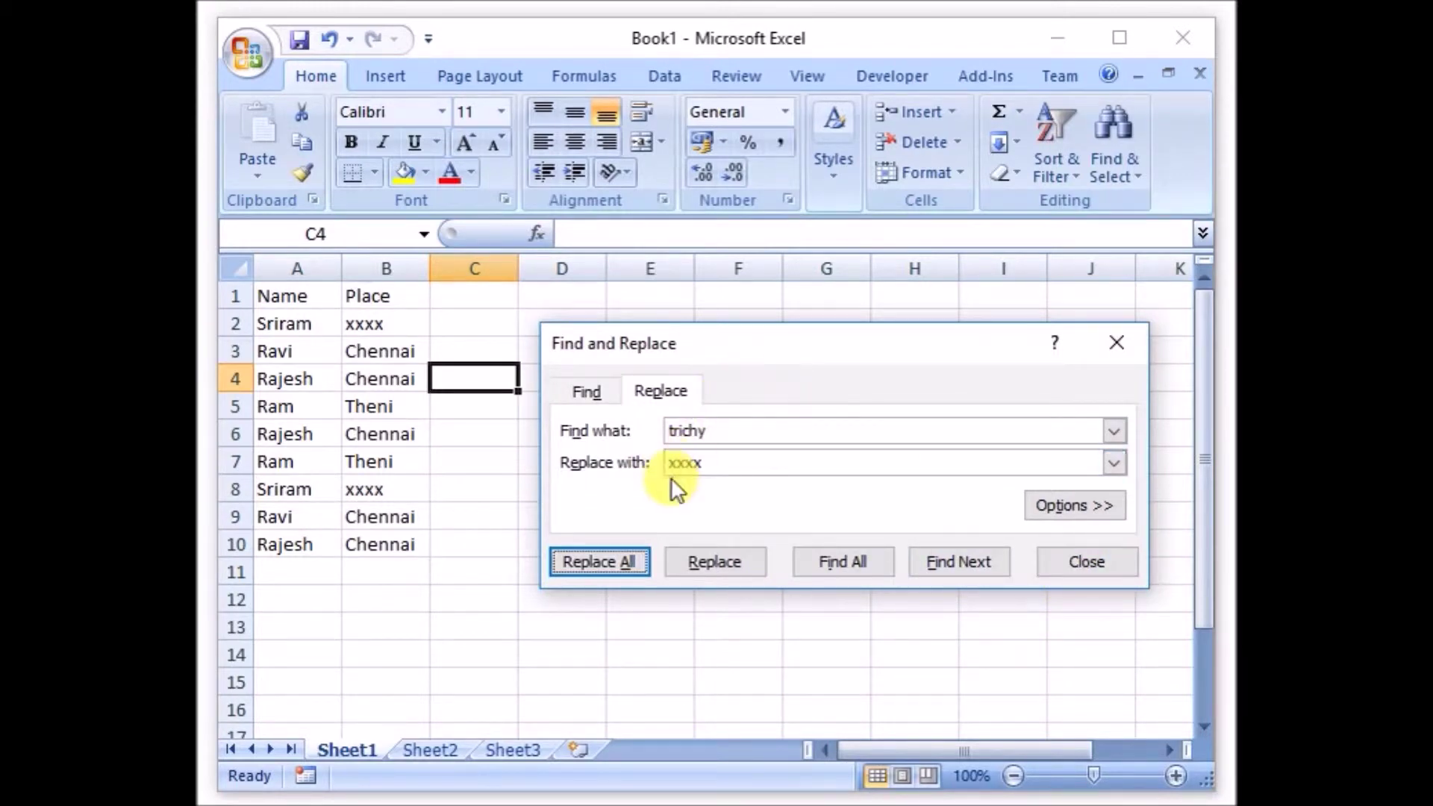
pyautogui.click(1060, 561)
pyautogui.click(520, 489)
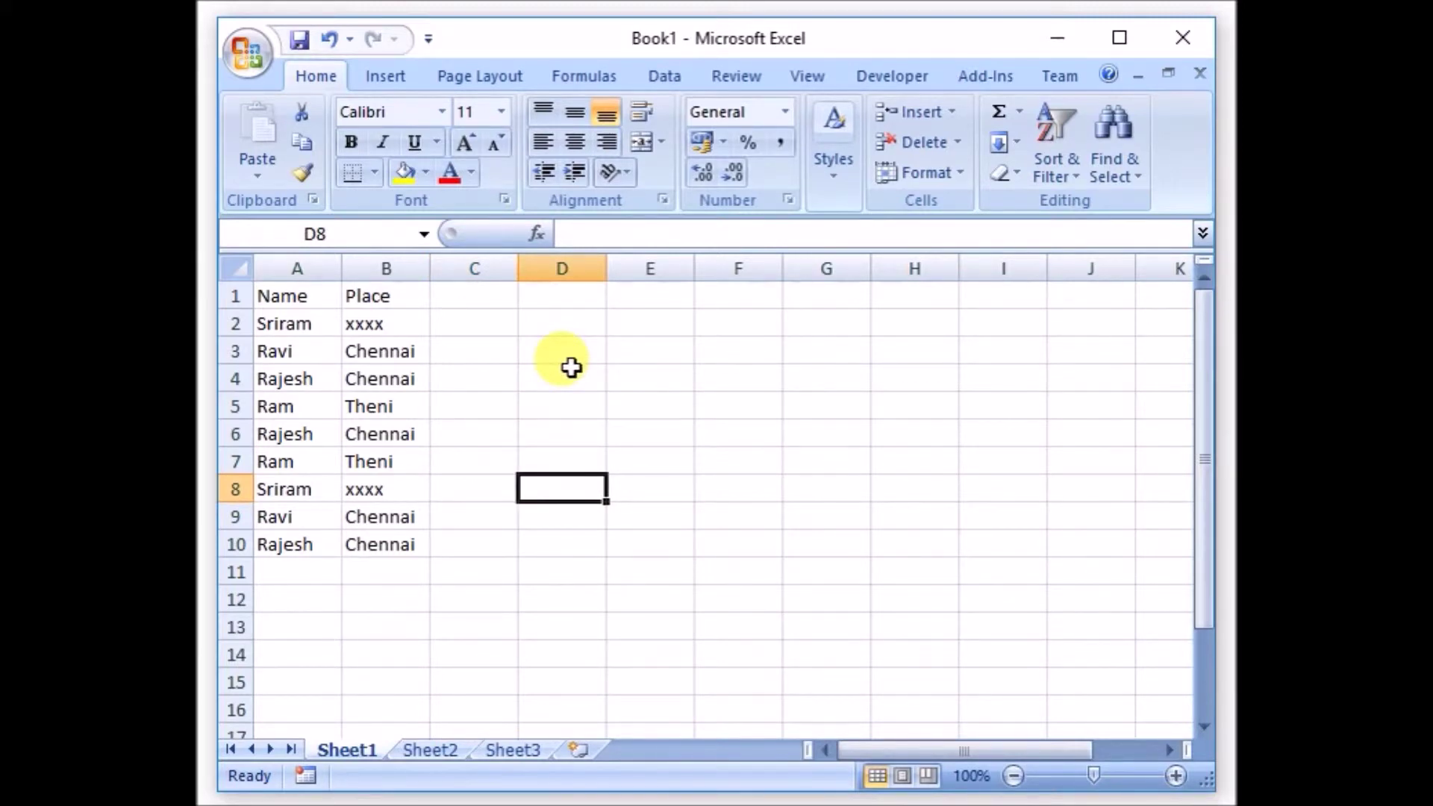
pyautogui.hotkey('ctrl', 'h')
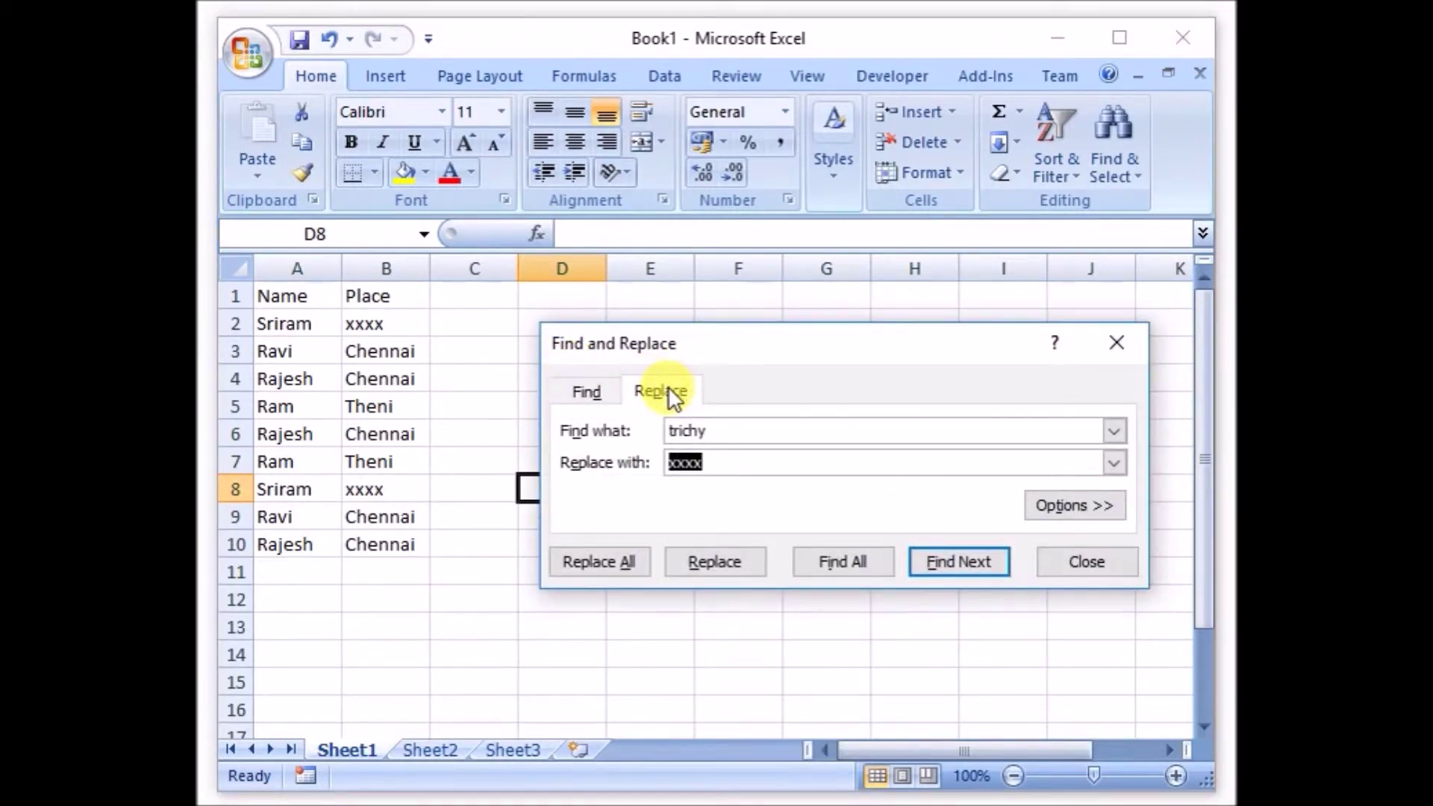
pyautogui.moveTo(714, 427); pyautogui.dragTo(649, 431)
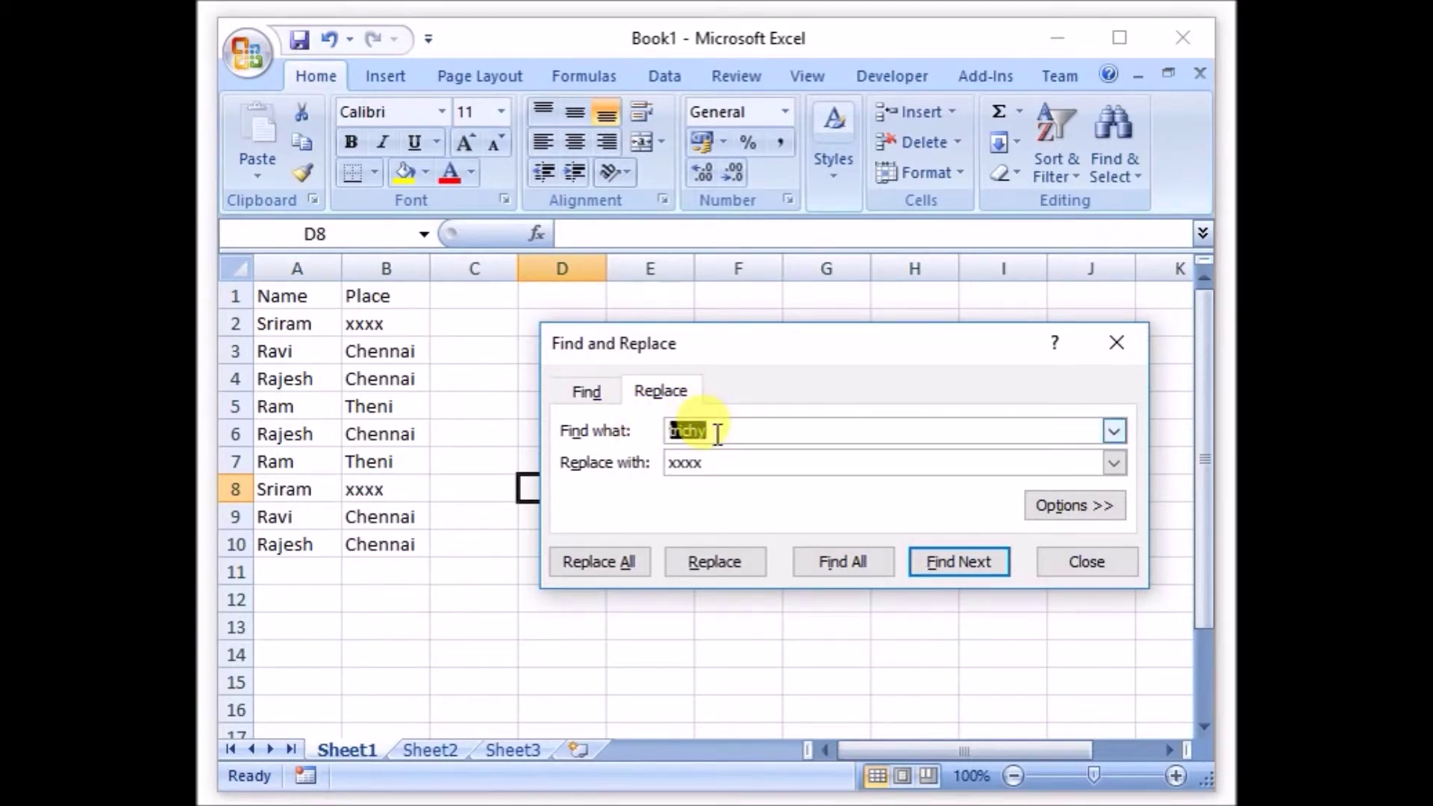
pyautogui.moveTo(722, 461); pyautogui.dragTo(640, 460)
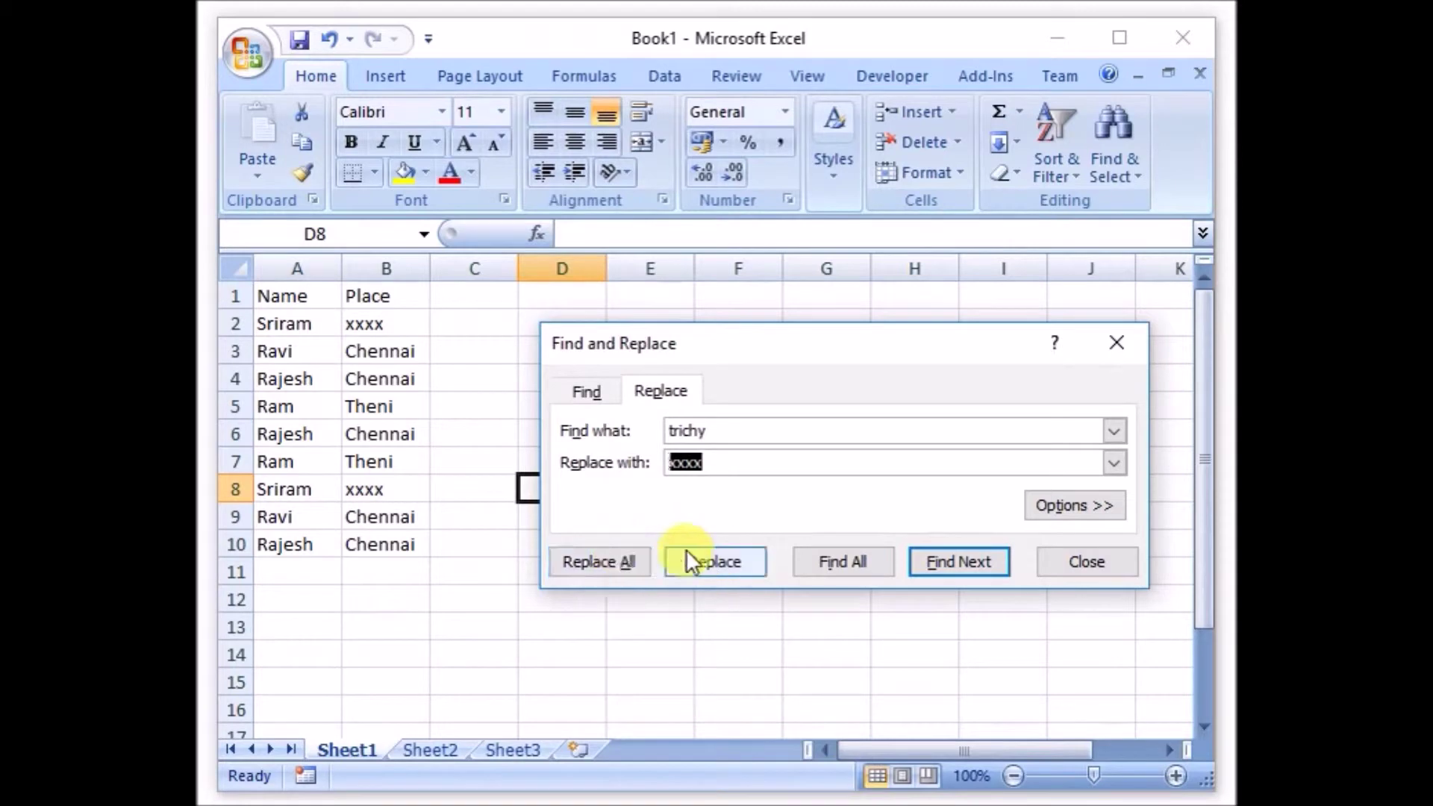
pyautogui.click(1081, 561)
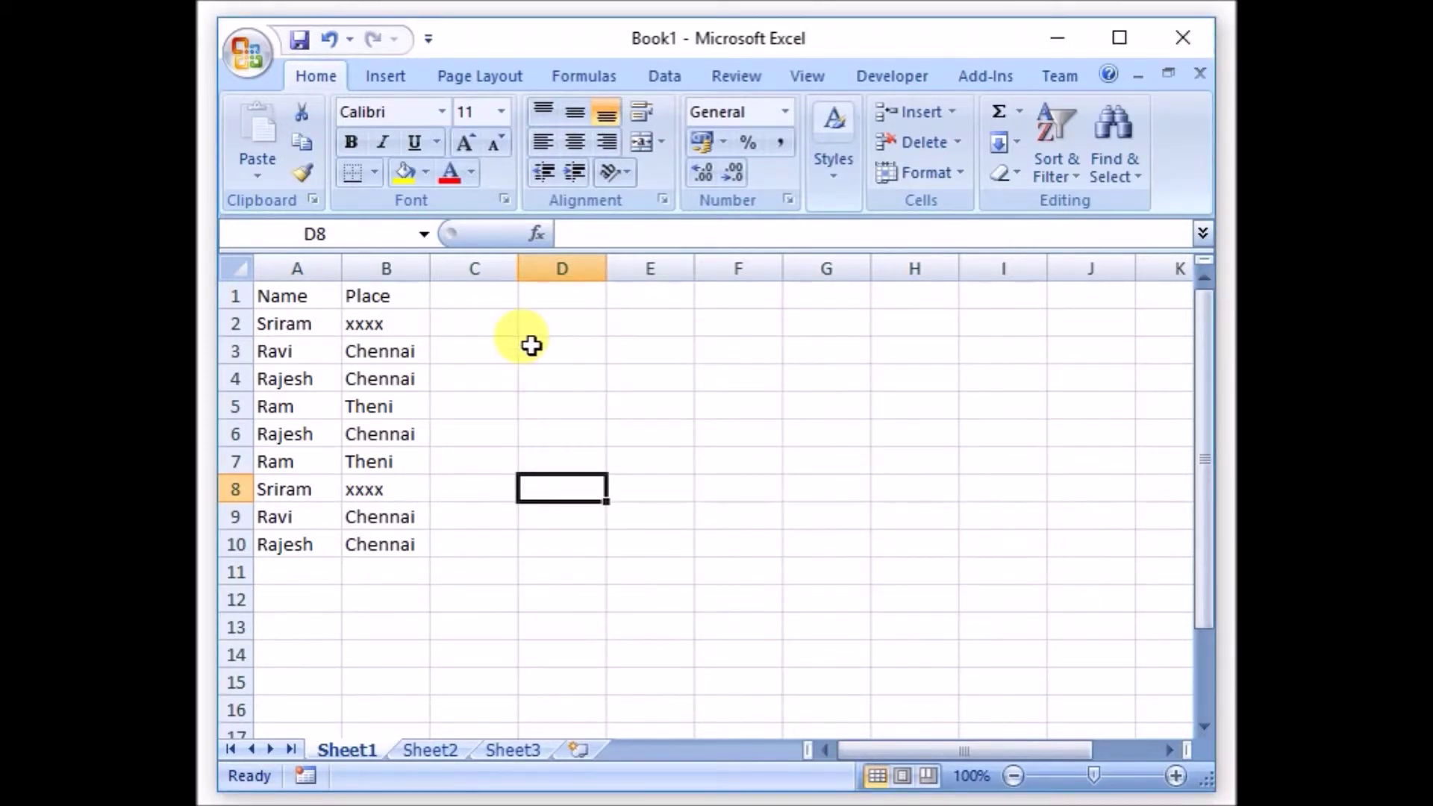